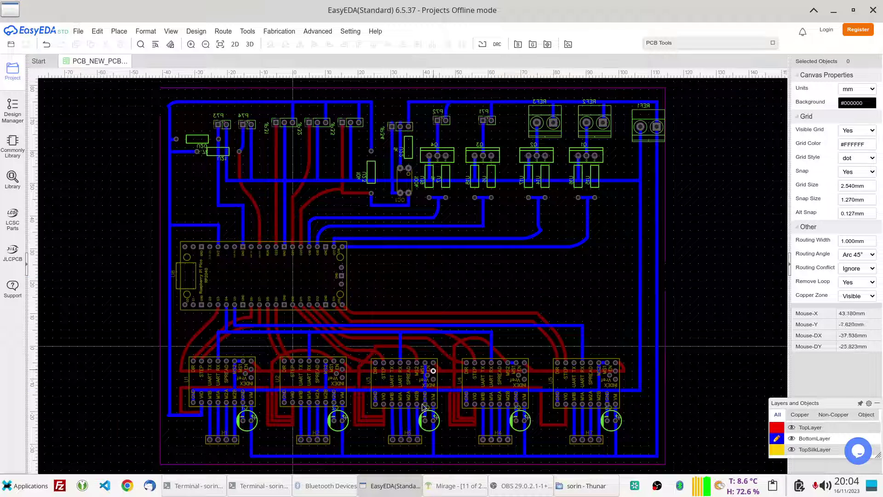
Compare the PCB layout in EasyEDA with the front photo of the soldered board, mb_v21.jpg, in Mirage.
click(455, 486)
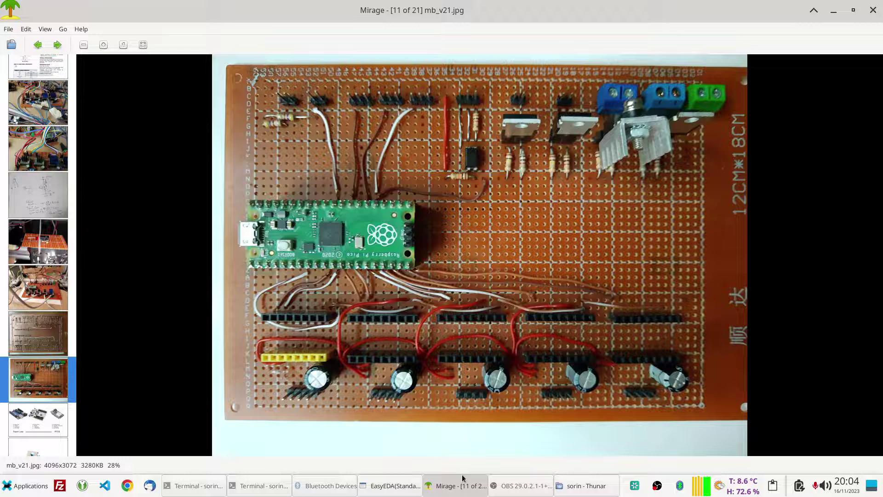
click(391, 486)
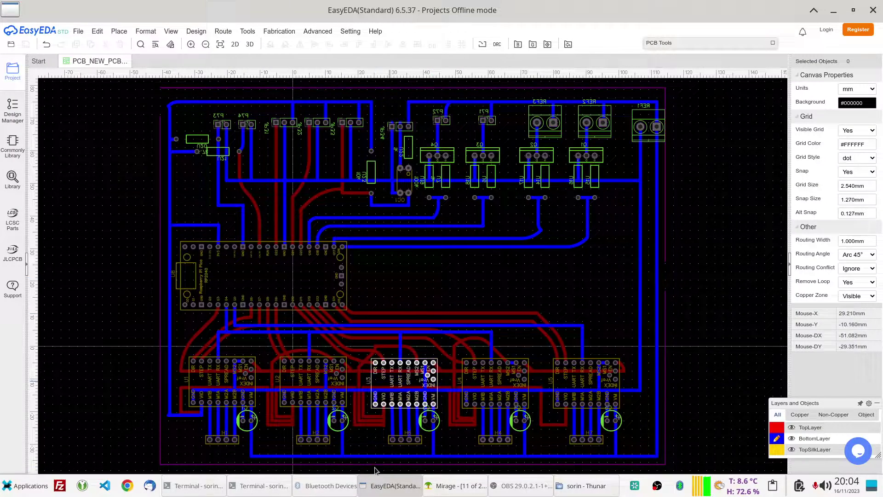
click(456, 486)
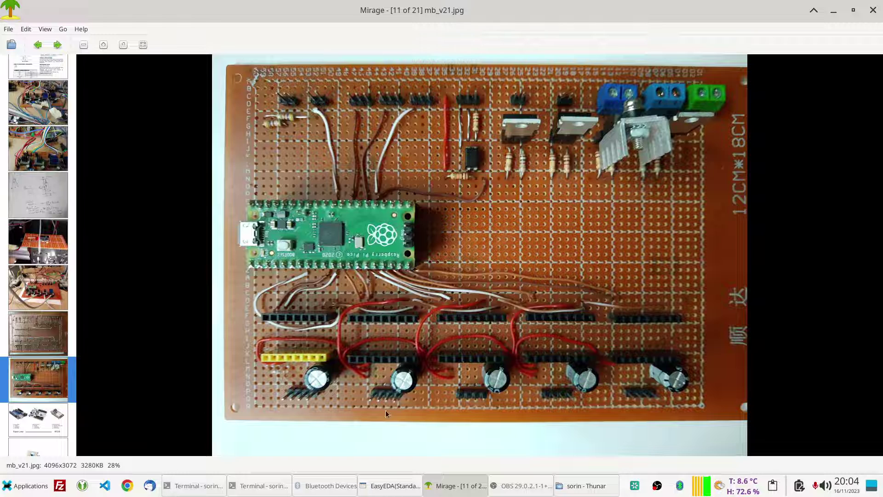
click(391, 486)
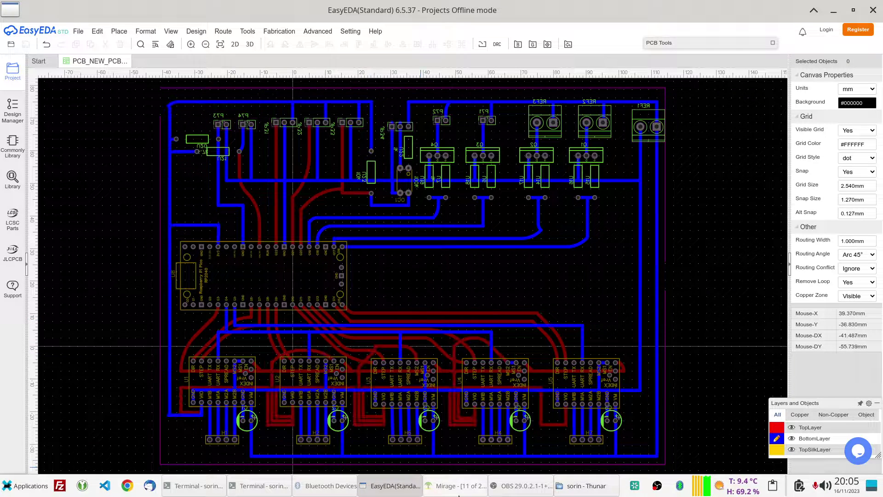
key(alt+Tab)
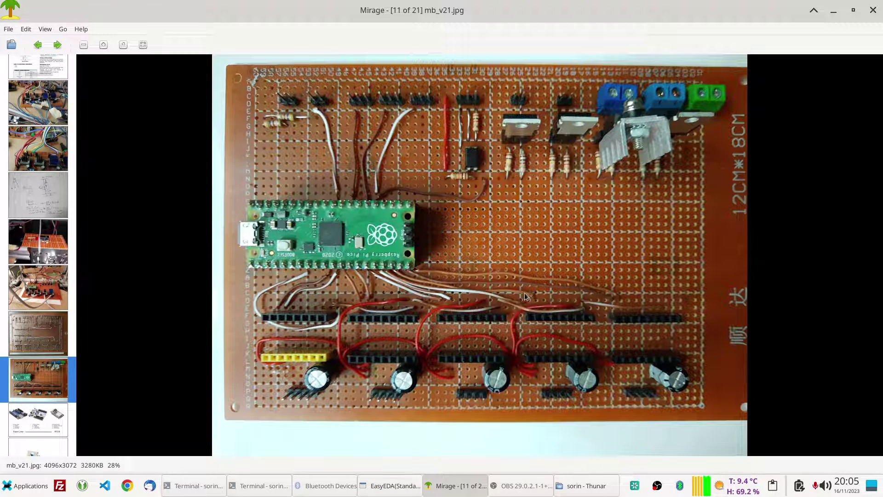
click(391, 485)
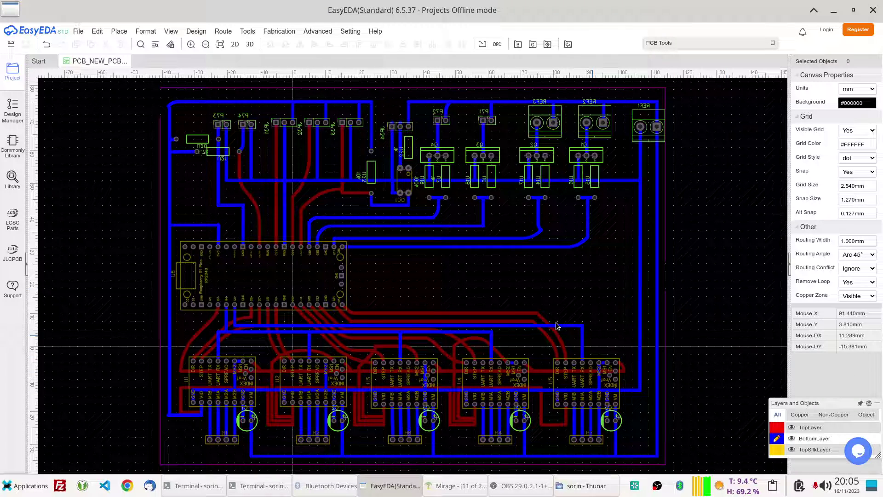
Open the board's back photo mb_v21_back.jpg in Mirage and compare its wiring with the PCB layout.
click(455, 486)
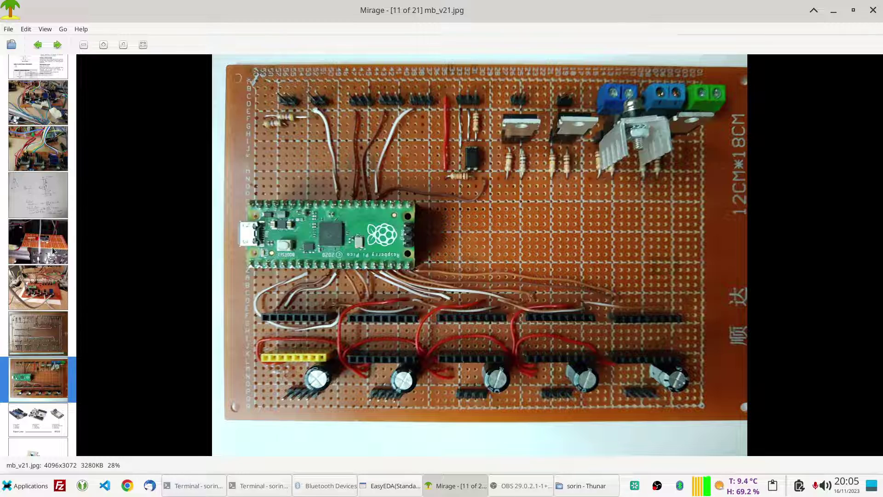
click(43, 326)
key(alt+Tab)
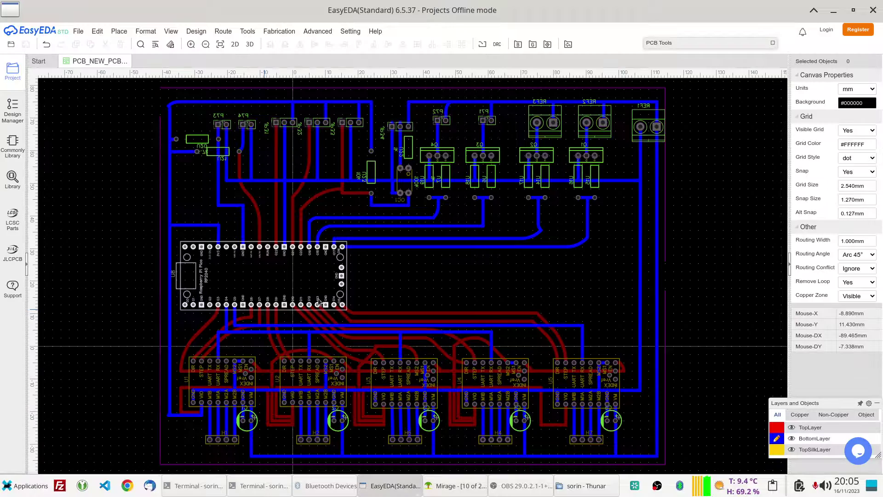
key(alt+Tab)
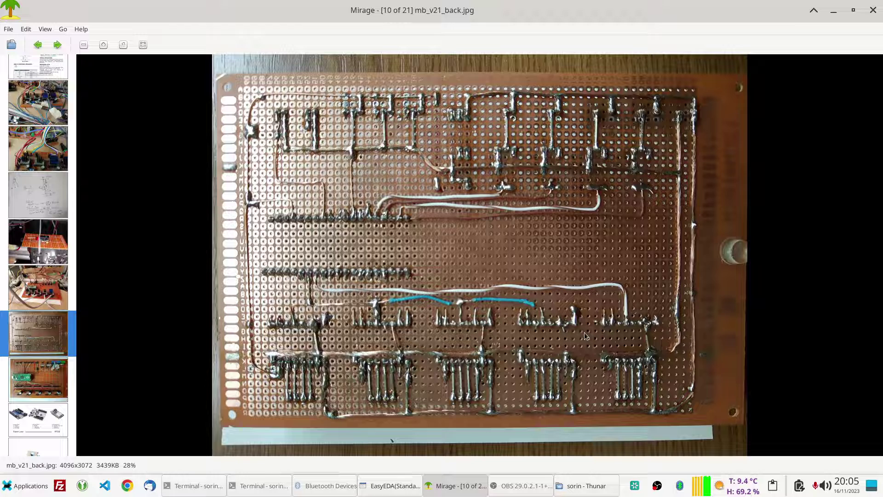
Switch to EasyEDA and hide the TopLayer, leaving the BottomLayer traces on display.
key(alt+Tab)
mouse_move(791, 374)
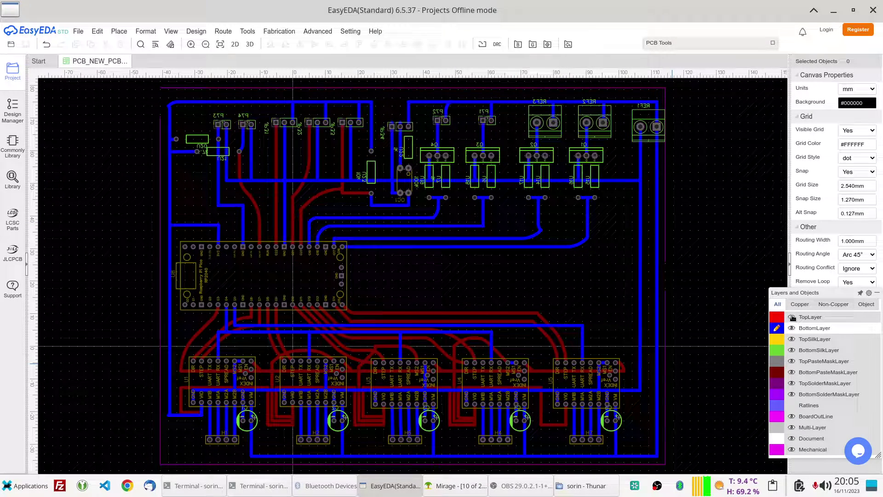
click(792, 317)
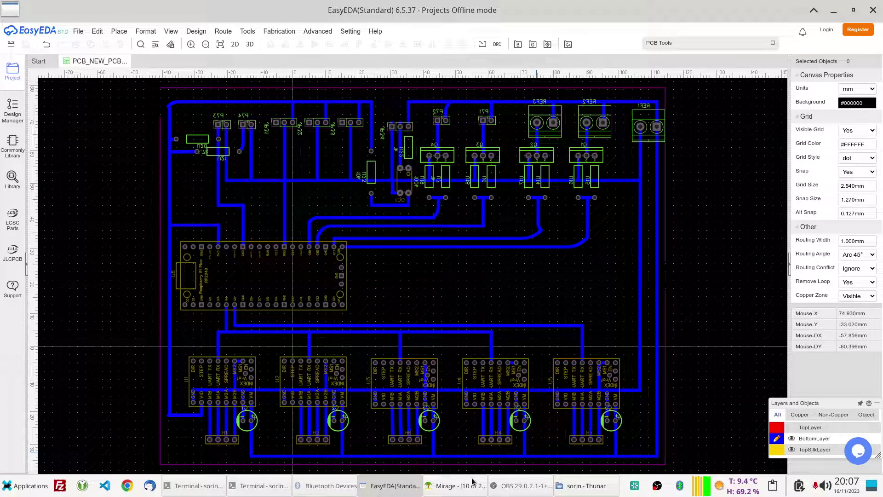
Open the hand-drawn MOSFET schematic second_board_sch2.jpg in Mirage and compare it with the PCB layout in EasyEDA.
click(457, 486)
scroll(46, 360, up, 3)
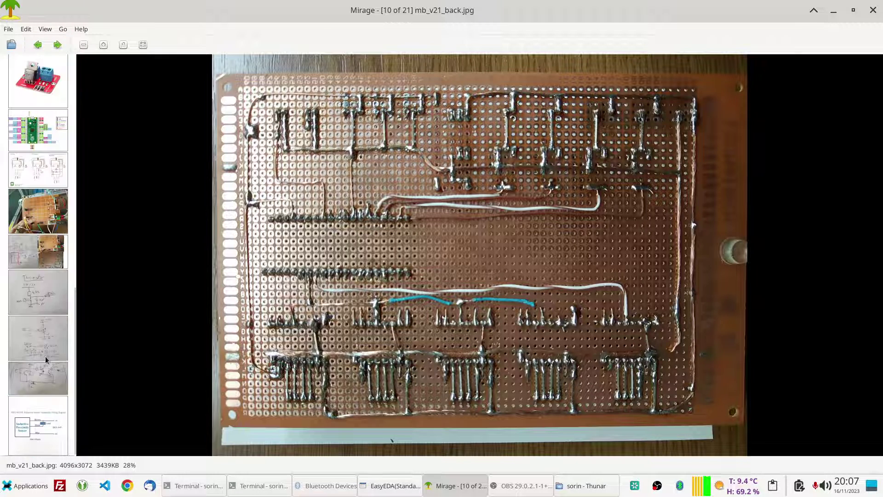
click(41, 340)
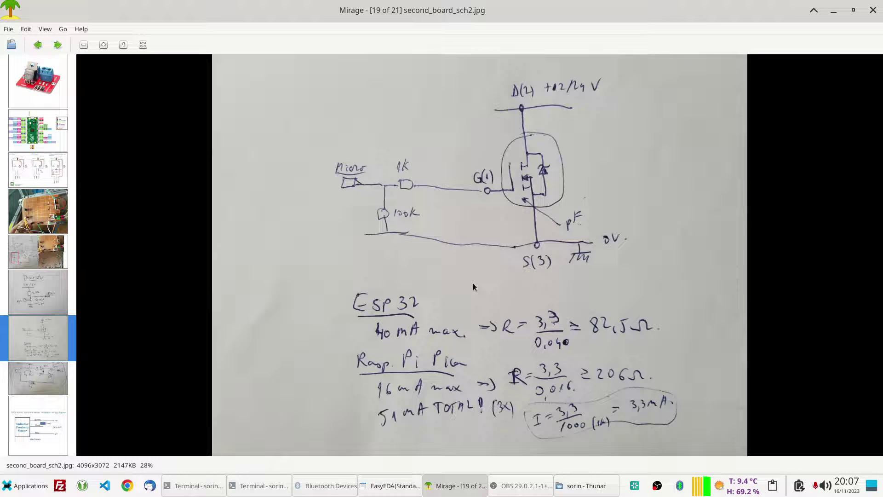
click(397, 484)
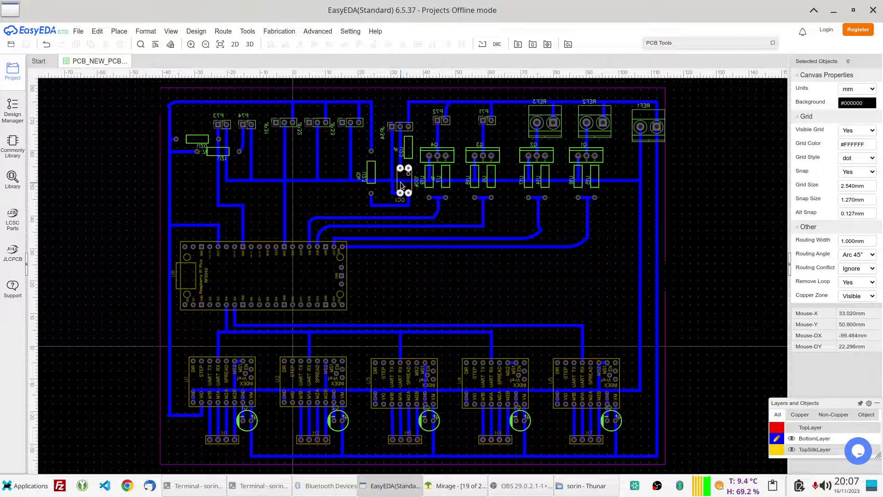
Open the 817 optocoupler schematic second_board_sch3.jpg in Mirage and compare it with the PCB layout in EasyEDA.
click(456, 485)
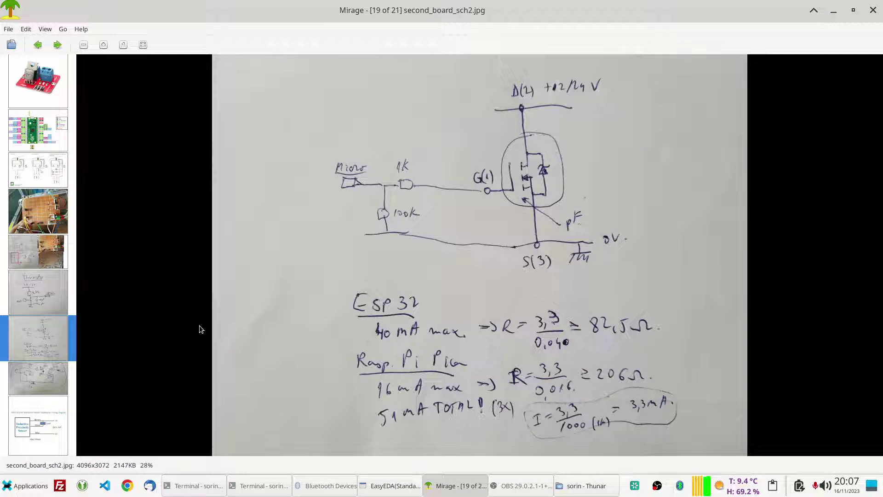
click(63, 368)
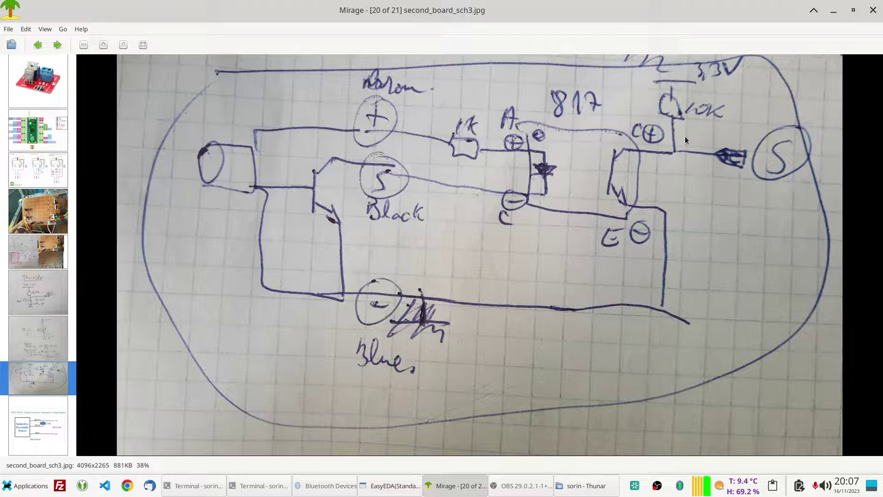
key(alt+Tab)
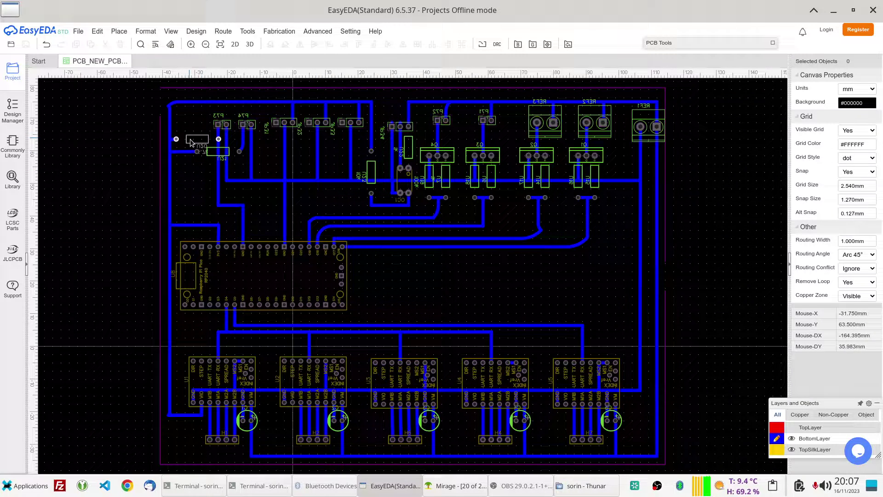
Open the thermistor schematic second_board_sch1.jpg in Mirage, then return to EasyEDA and inspect the upper components closely.
key(alt+Tab)
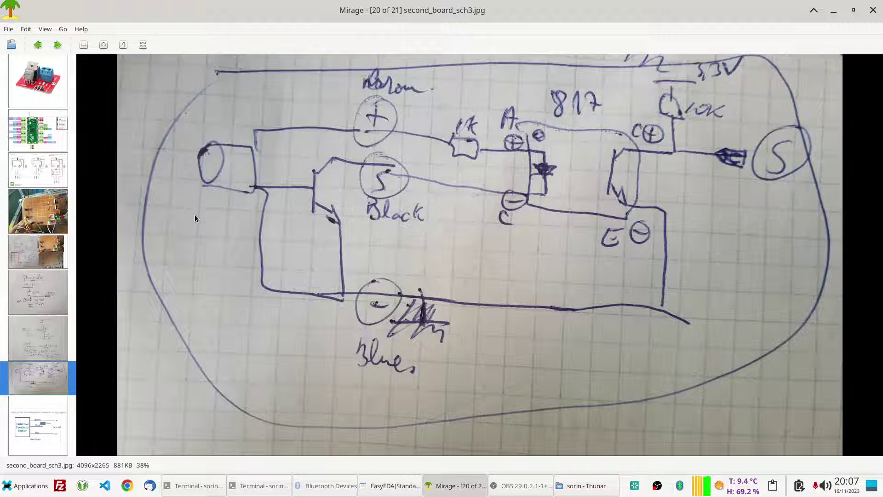
click(47, 300)
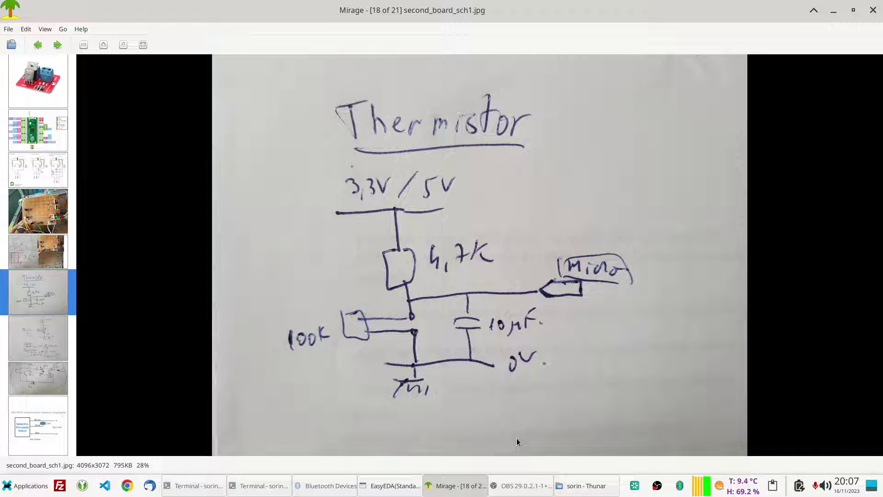
click(394, 486)
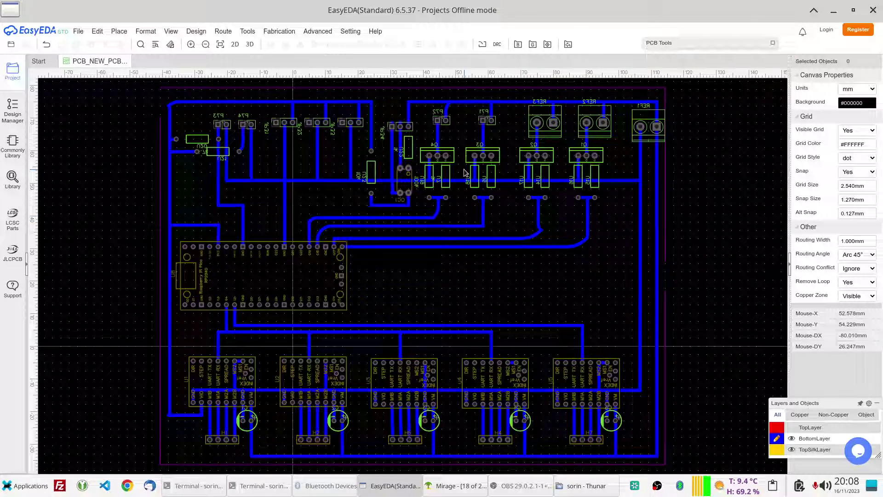
scroll(465, 173, up, 1)
scroll(464, 173, up, 3)
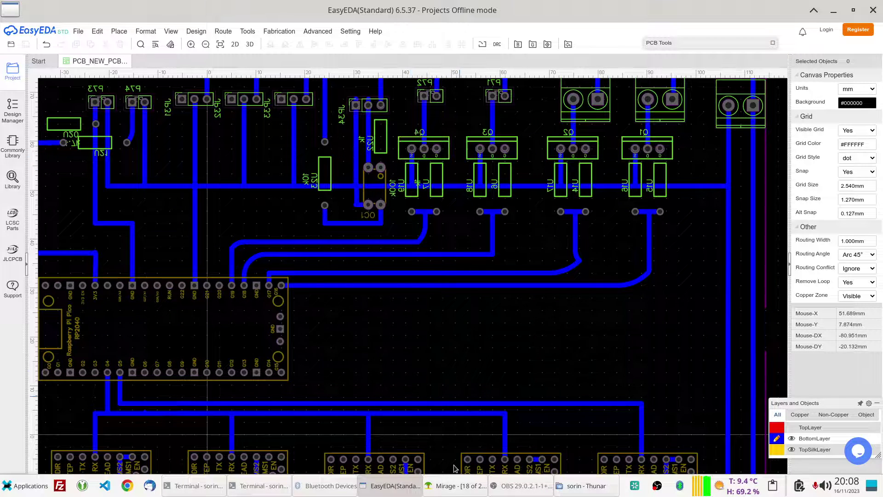
Reopen the front photo mb_v21.jpg in Mirage and compare its transistors and terminals with the EasyEDA layout.
click(457, 487)
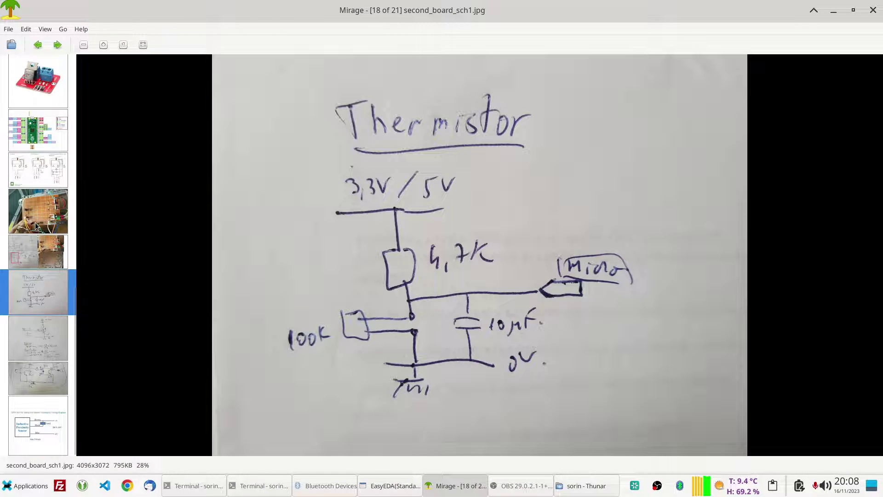
scroll(40, 248, up, 5)
click(41, 256)
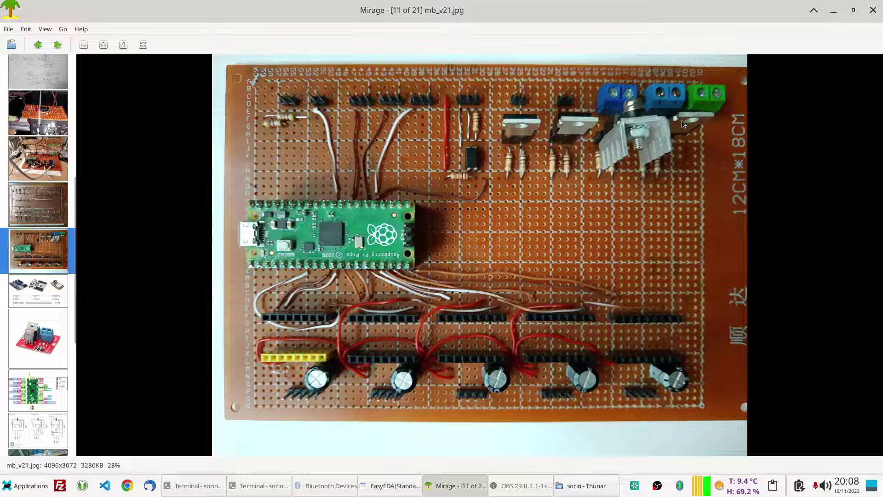
click(394, 487)
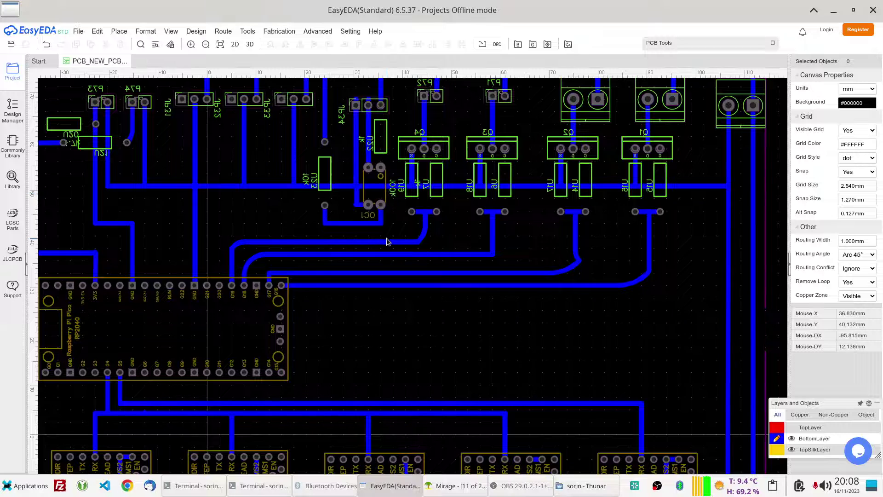
Examine the BottomLayer traces across the whole board, from the upper connectors to the stepper driver modules.
scroll(387, 241, down, 1)
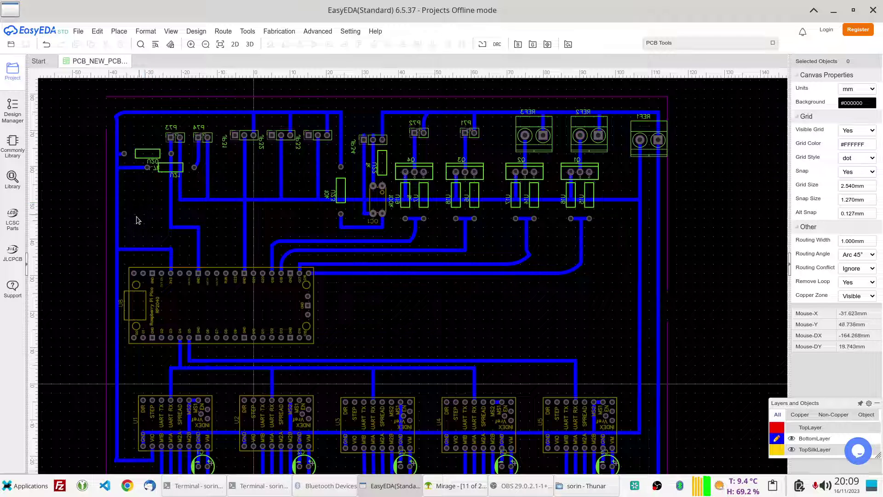
scroll(463, 299, down, 3)
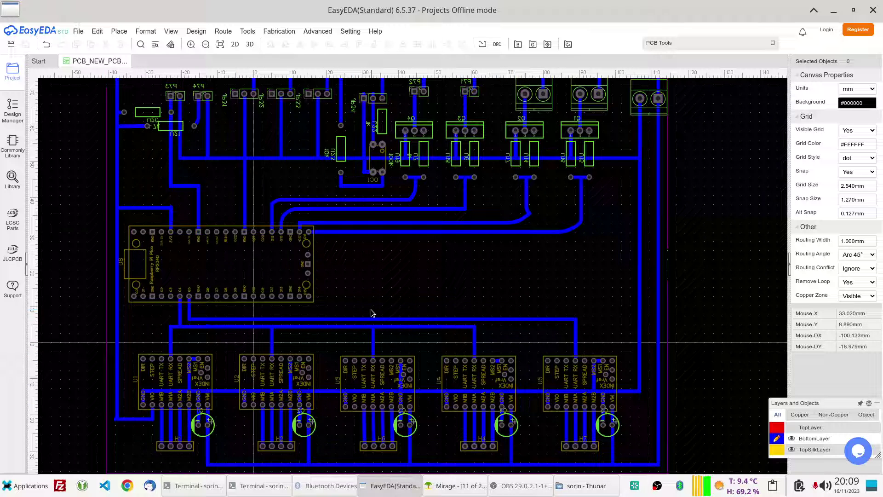
scroll(694, 363, up, 1)
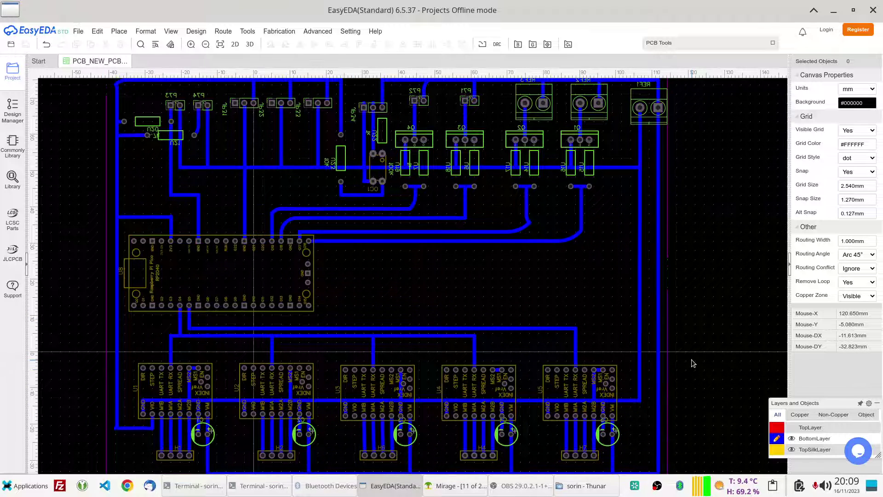
scroll(693, 363, down, 2)
scroll(694, 363, up, 2)
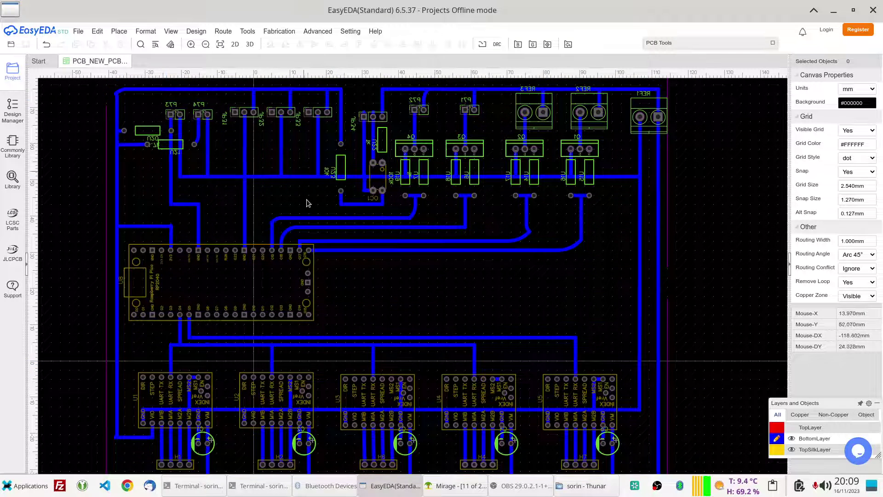
Show the TopLayer again and hide the BottomLayer.
mouse_move(801, 412)
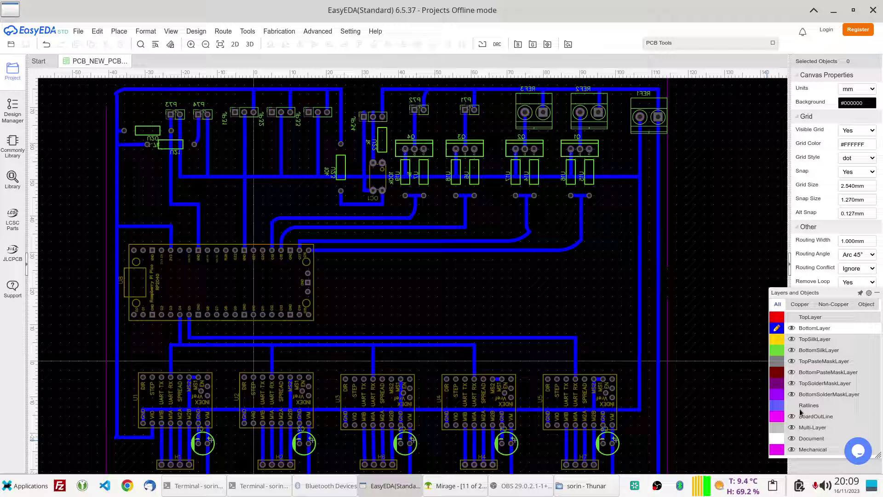
click(793, 317)
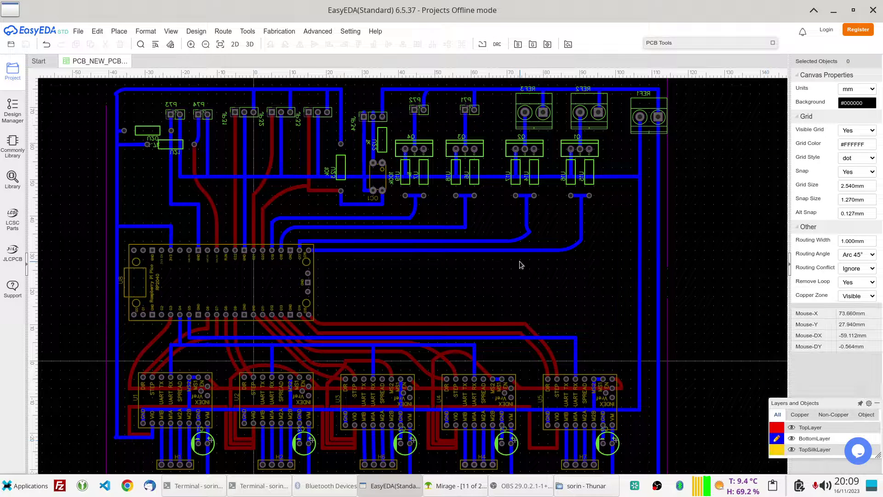
mouse_move(791, 397)
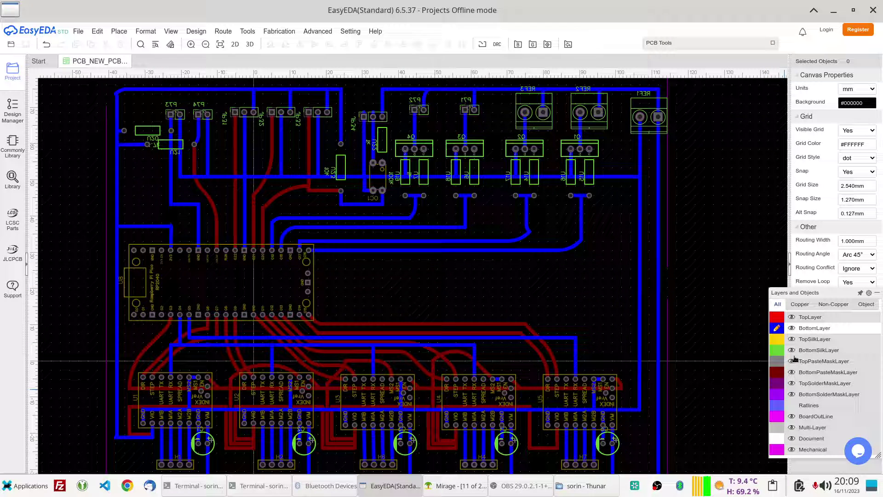
click(792, 328)
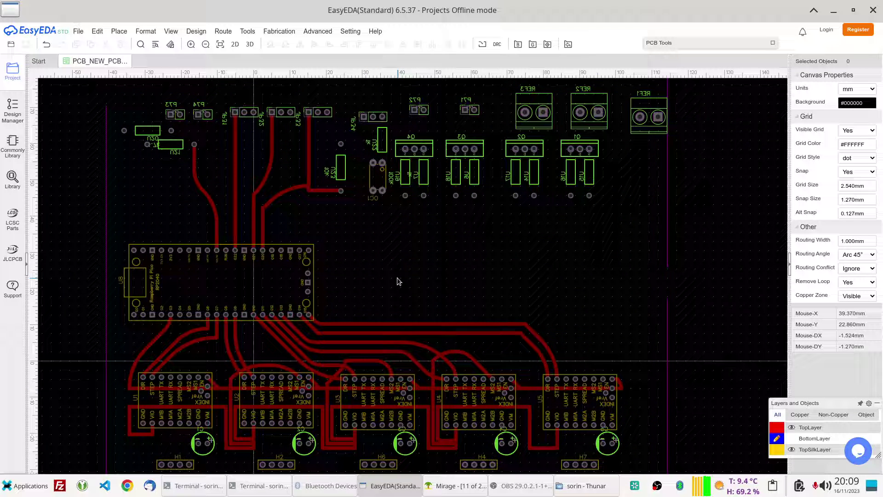
Examine the TopLayer traces between the Raspberry Pi Pico, the upper connectors and the five driver modules.
scroll(399, 282, down, 2)
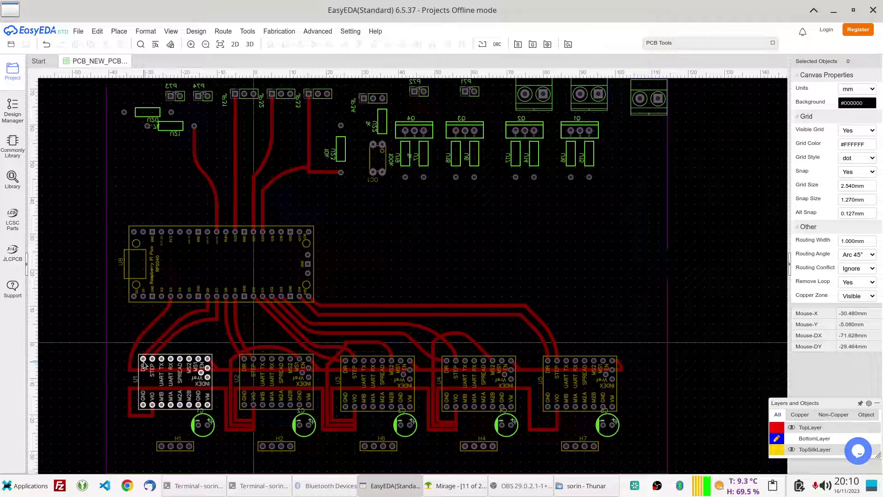
drag(162, 336, 167, 351)
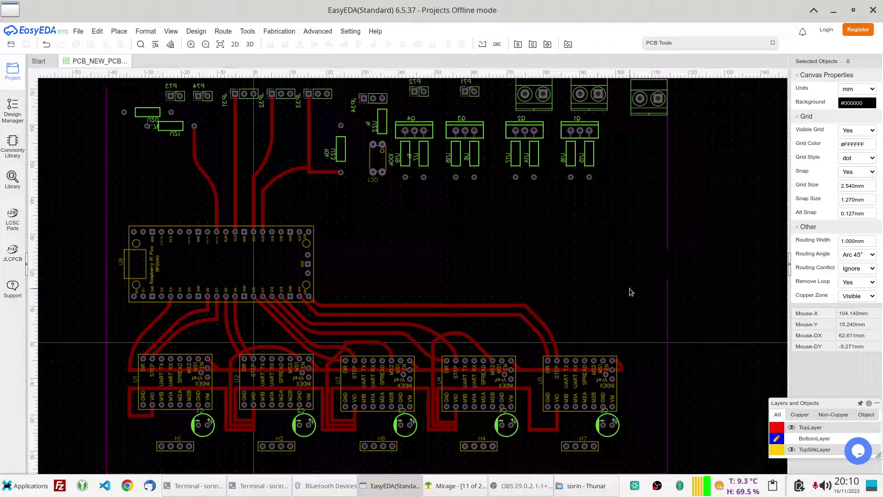
scroll(631, 292, up, 2)
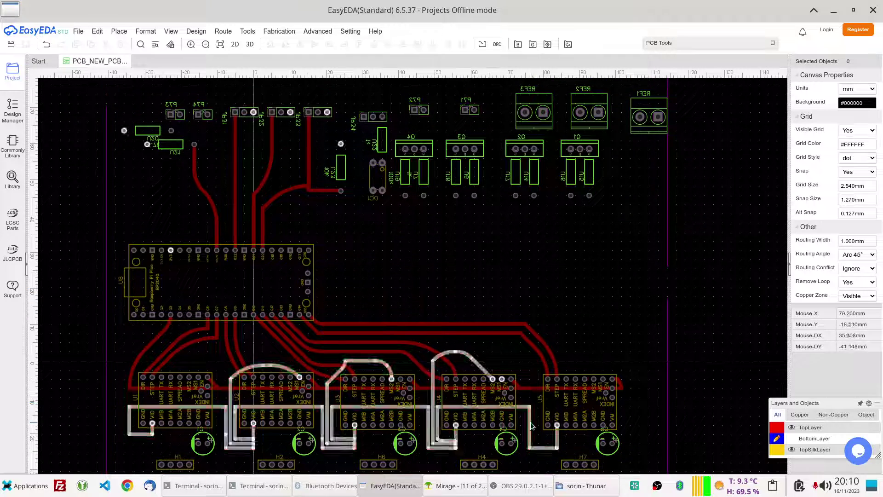
Switch to Mirage and view the back and front photos of the soldered prototype, finishing on mb_v21.jpg.
click(463, 485)
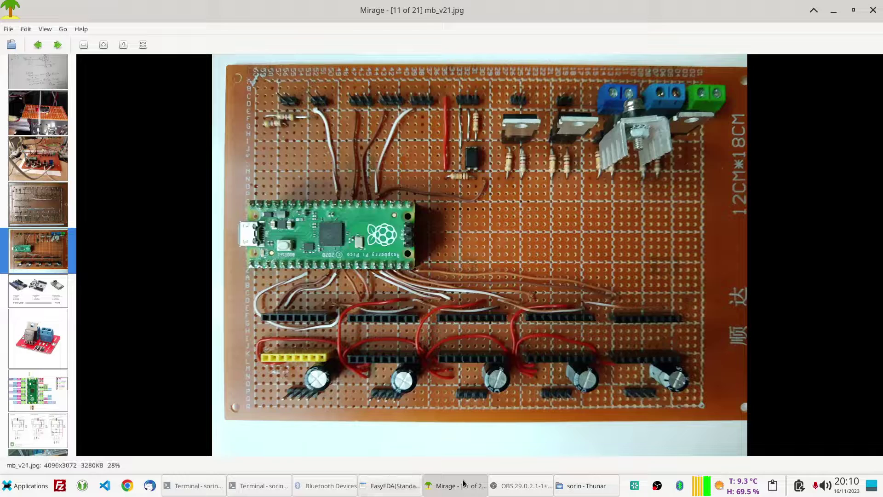
click(46, 215)
click(46, 243)
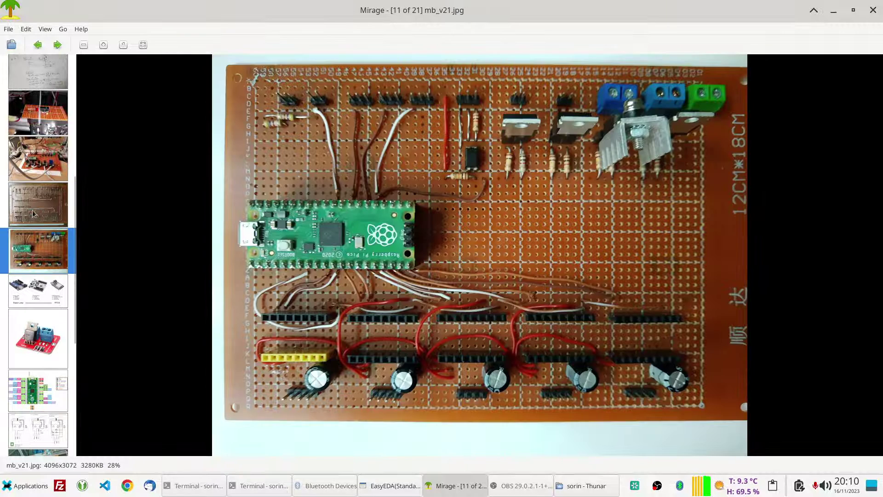
Compare the board's layer images face2.png and face1.png, finishing on face2.png.
scroll(33, 207, up, 5)
click(36, 130)
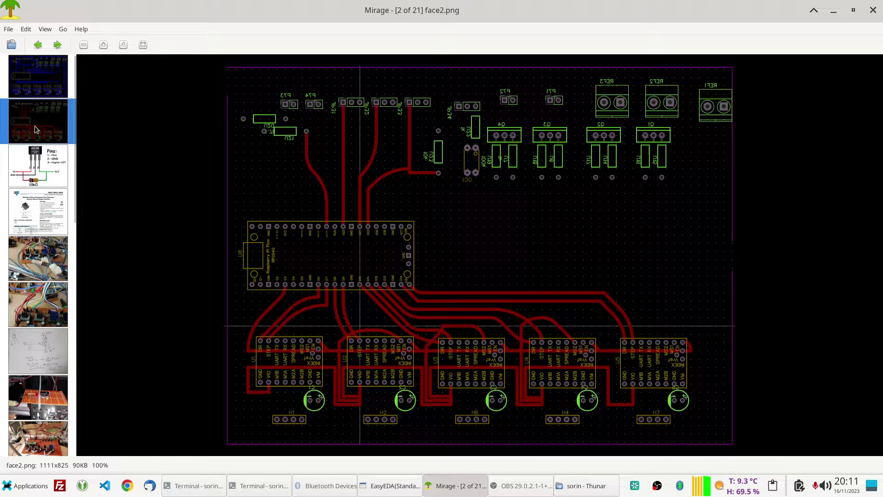
click(49, 88)
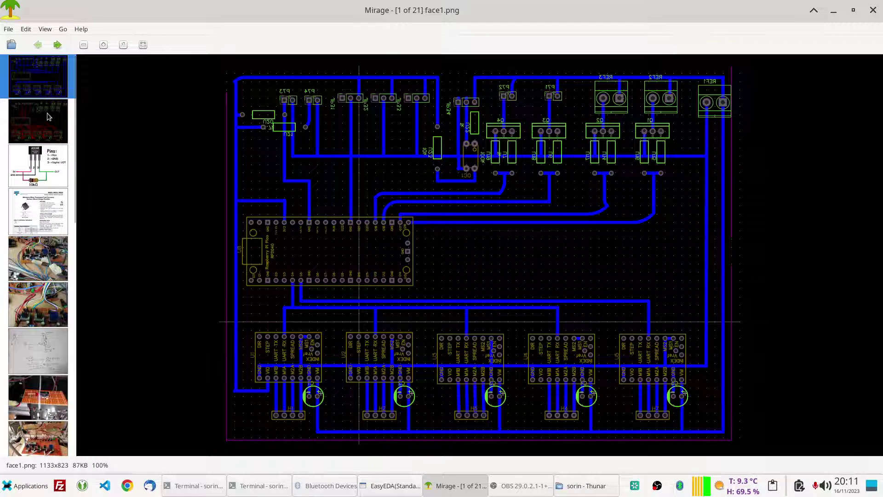
click(49, 117)
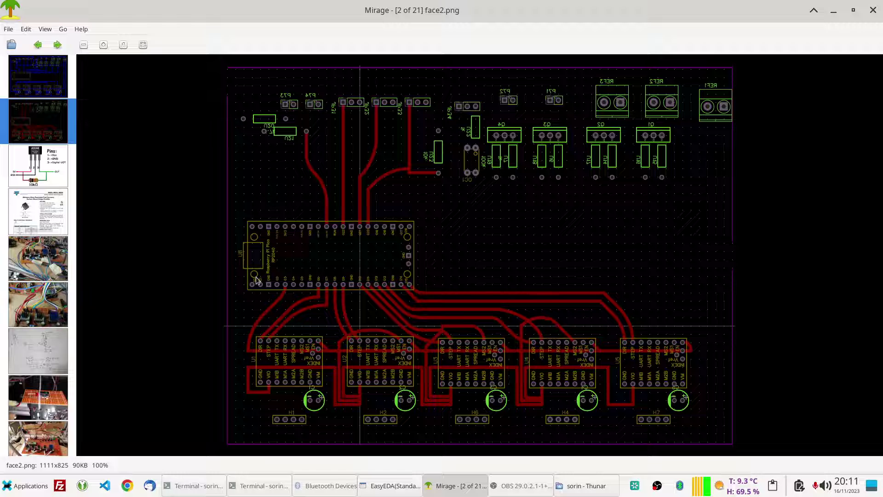
Switch to EasyEDA and show the BottomLayer together with the TopLayer.
click(395, 486)
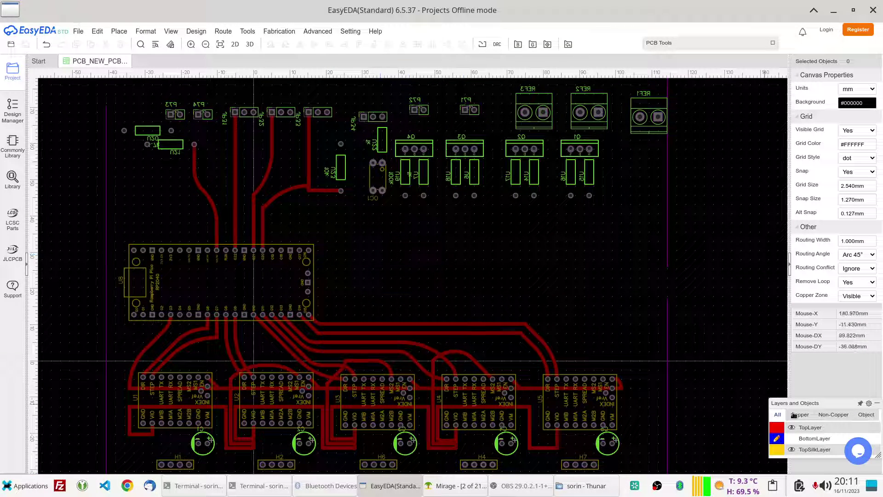
mouse_move(796, 349)
click(792, 328)
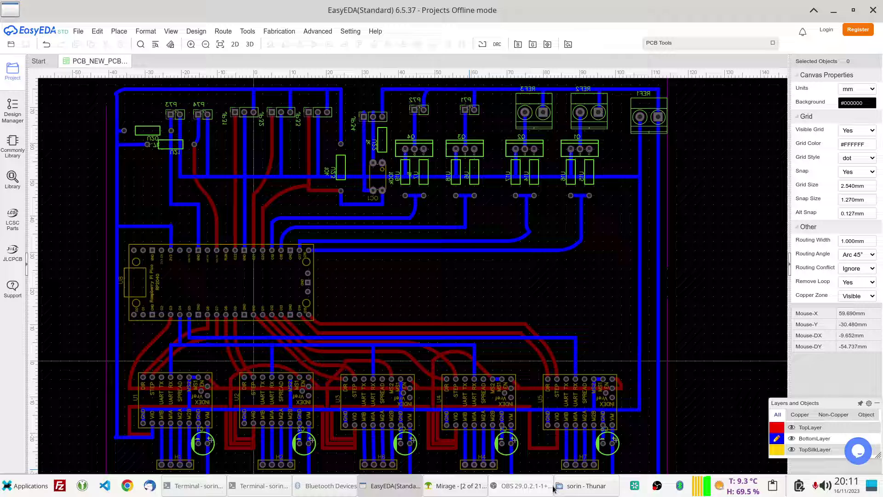
Switch to Mirage and look through the thumbnails of the project's photos, diagrams and hand-drawn schematics.
click(469, 486)
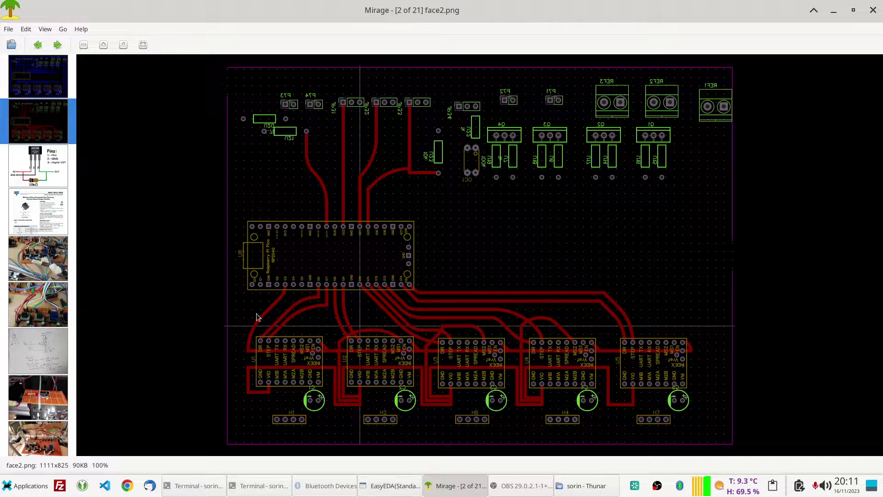
scroll(45, 269, down, 5)
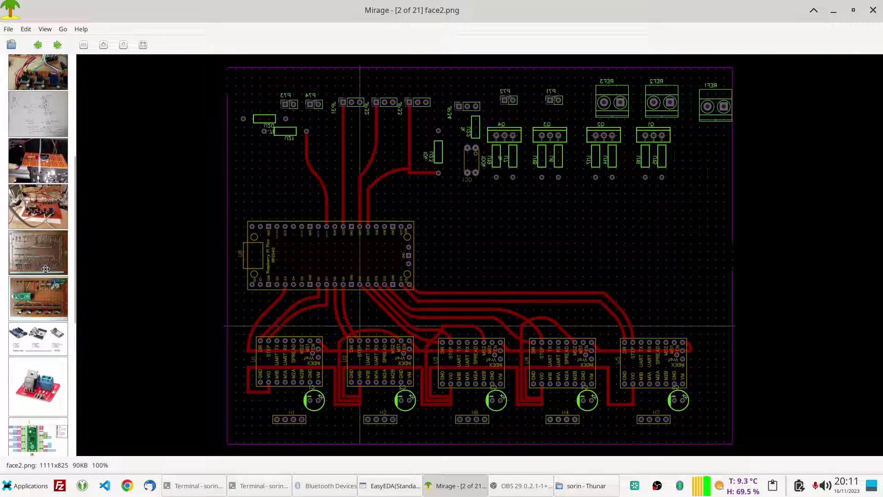
scroll(46, 270, down, 6)
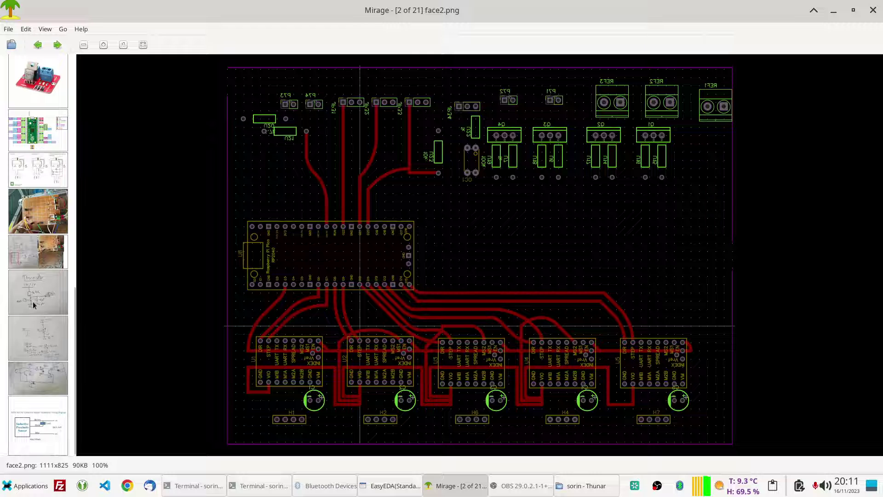
scroll(33, 305, up, 12)
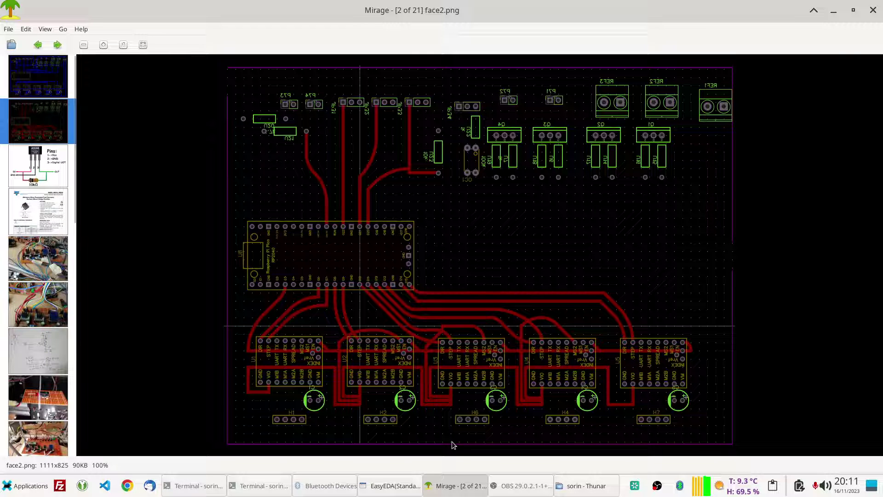
Review both copper layers in EasyEDA and reopen the prototype's front photo mb_v21.jpg in Mirage for comparison.
click(414, 485)
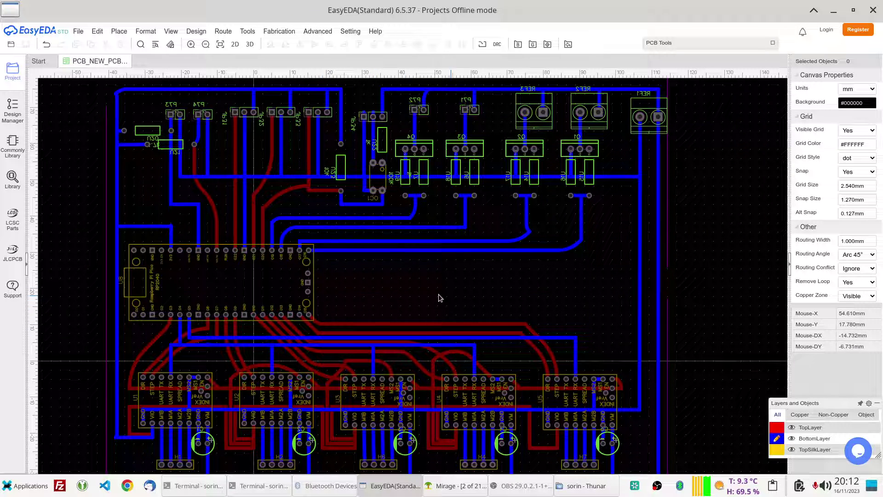
click(455, 486)
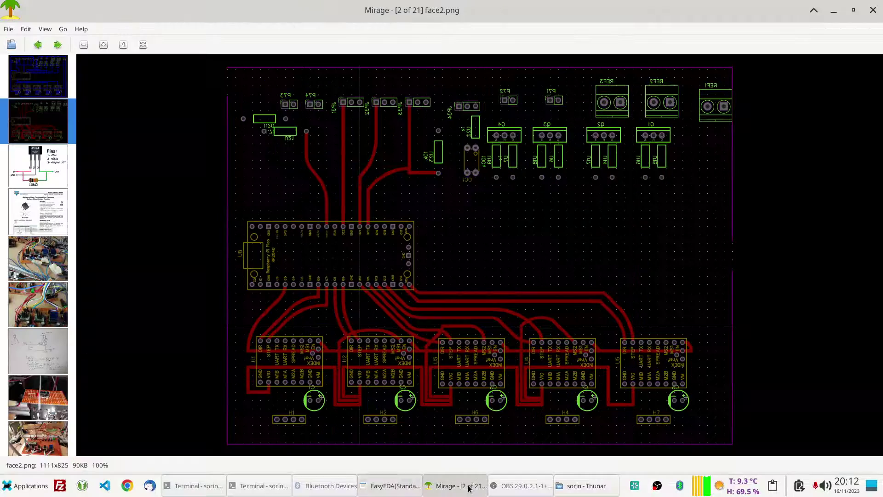
scroll(37, 201, down, 5)
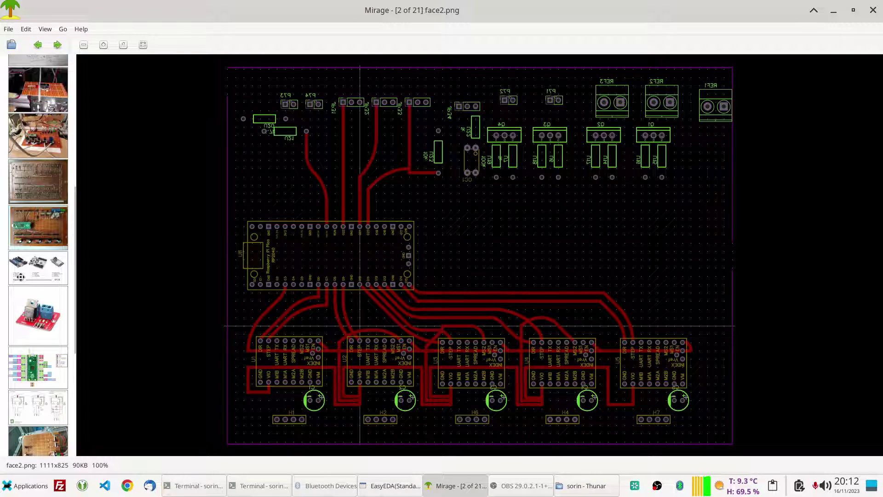
click(38, 201)
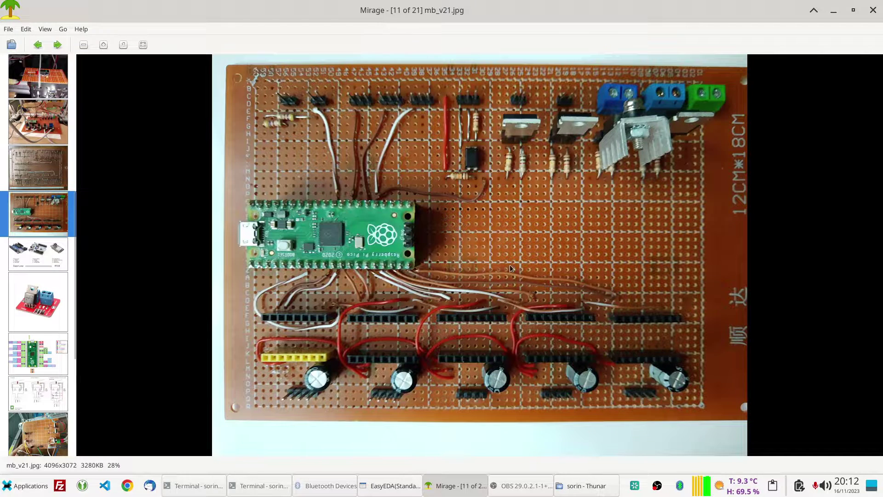